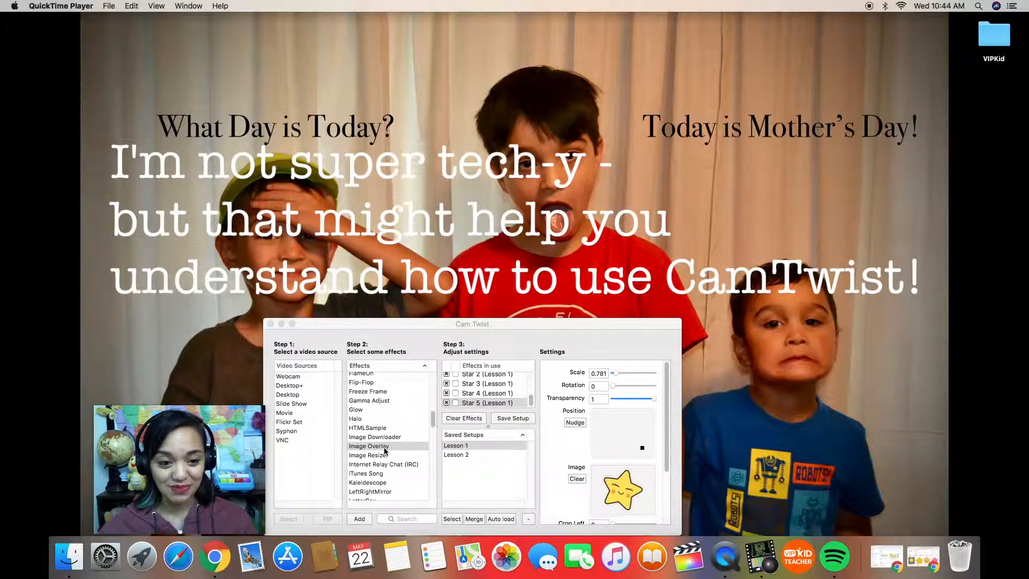
Step: Select the Webcam (Lesson 1) effect in use to view its camera setting
left_click(316, 375)
scroll(493, 397, "up", 5)
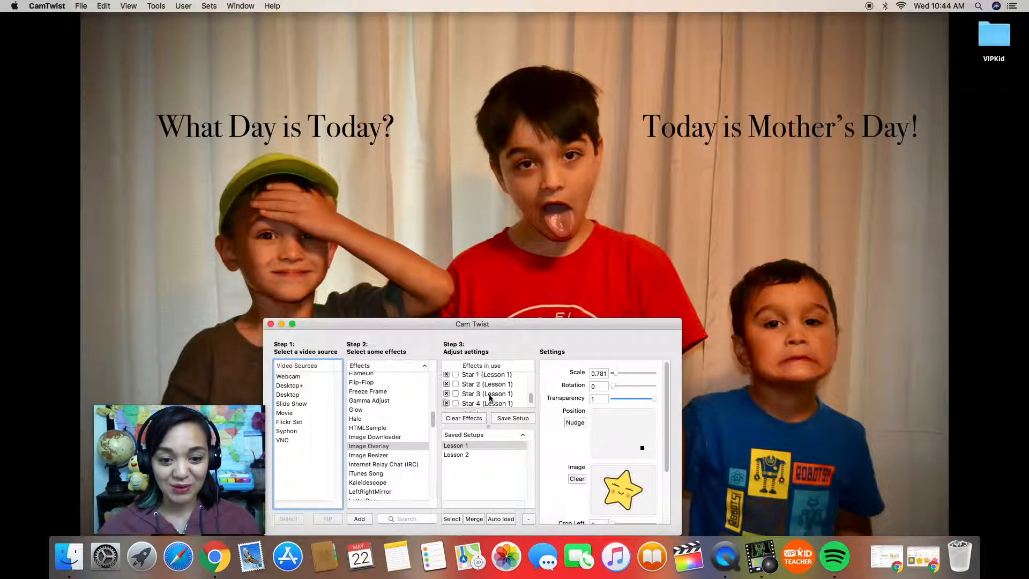
left_click(477, 377)
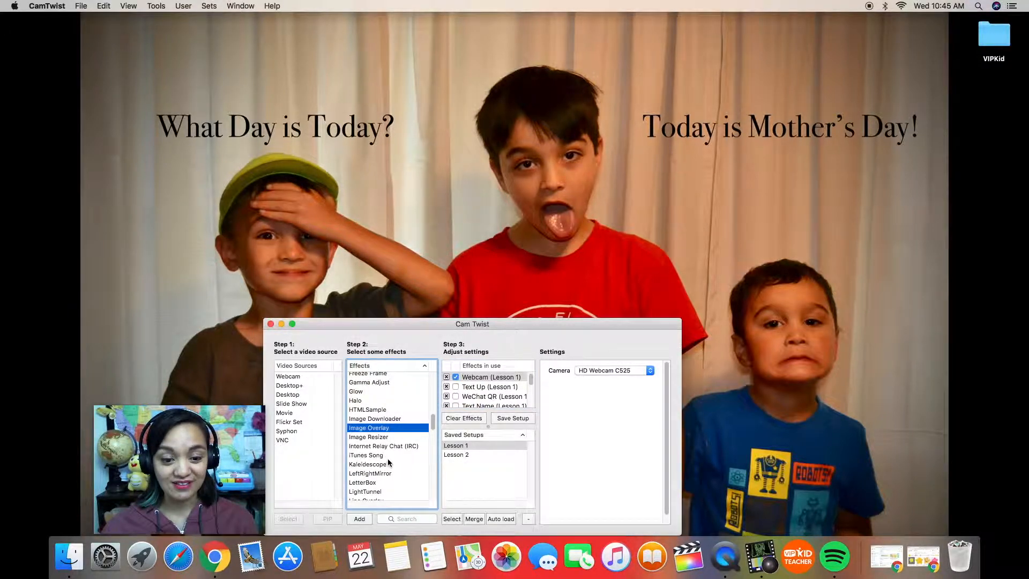
Step: Add an Image Overlay effect to the effects in use and show its image settings
double_click(374, 427)
scroll(483, 389, "down", 3)
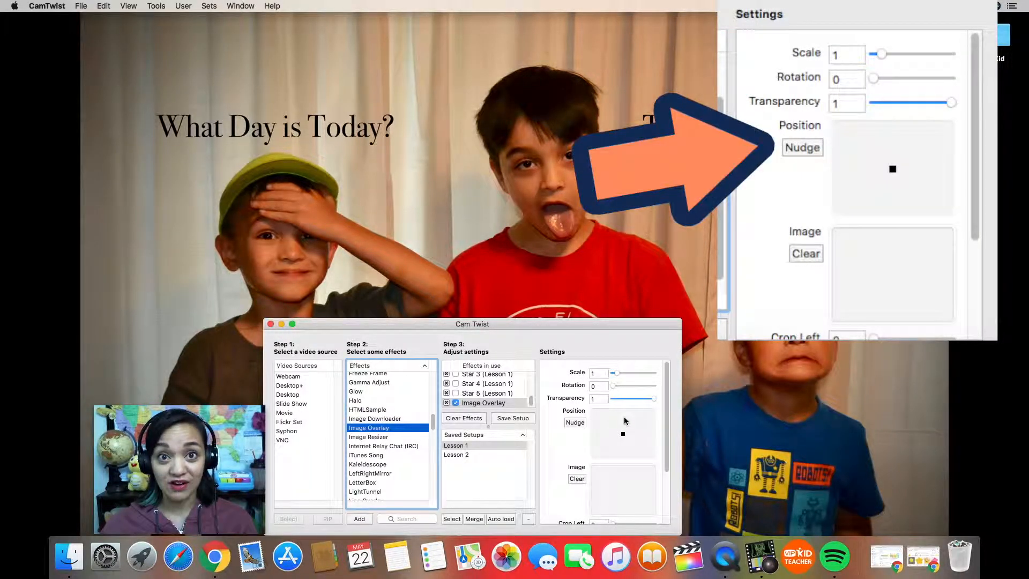
left_click_drag(667, 431, 670, 446)
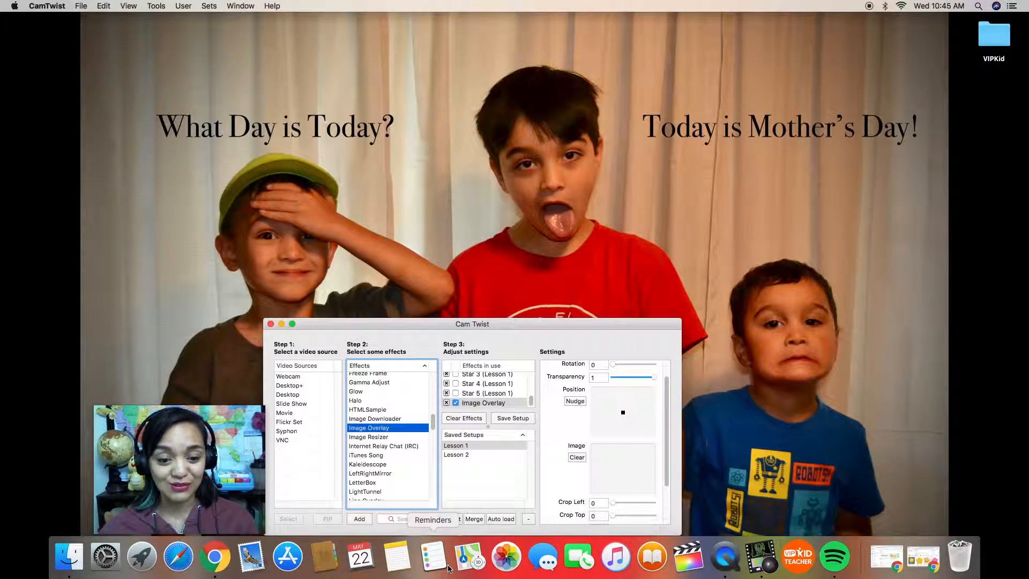
Step: Switch to Chrome and preview the yellow Pngtree star with the dark checkered background in the "cute star png" image results
left_click(922, 557)
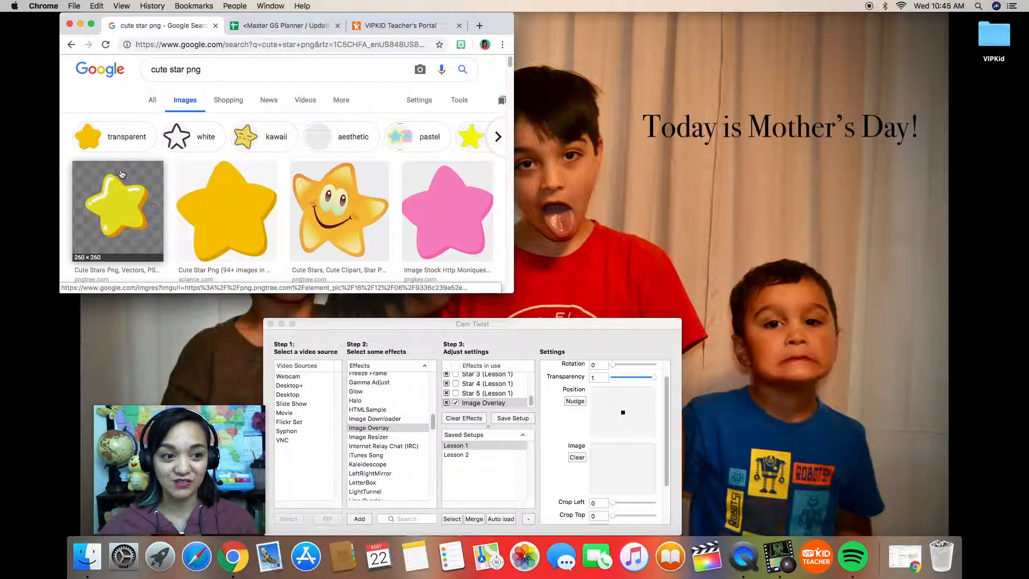
left_click(132, 231)
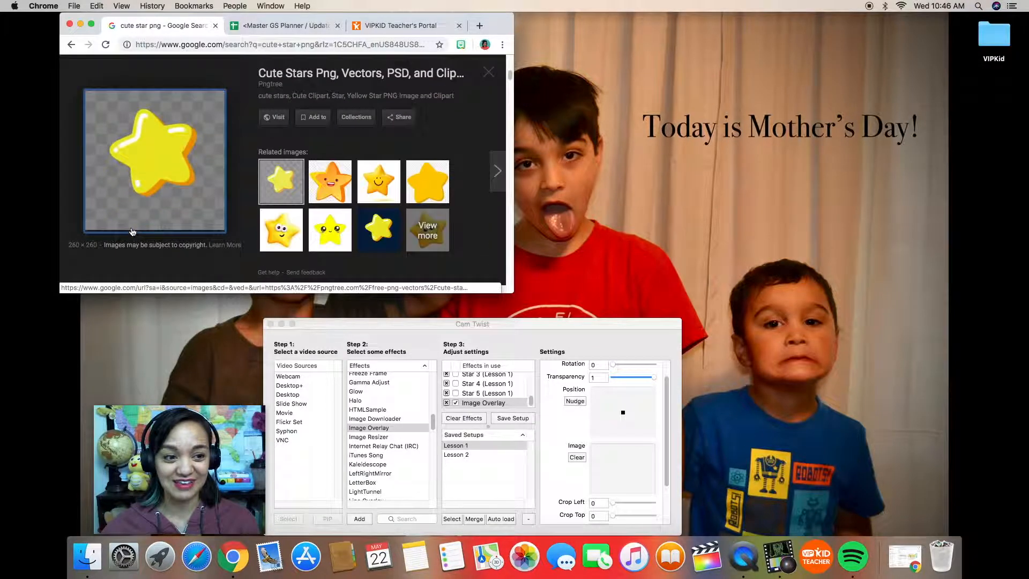
left_click_drag(151, 160, 123, 201)
scroll(172, 194, "down", 2)
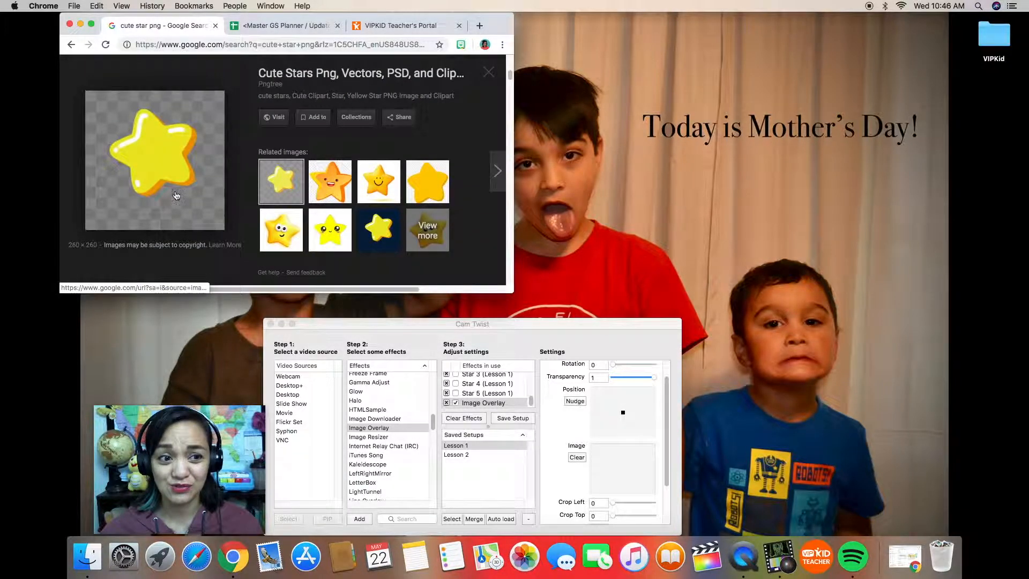
scroll(179, 196, "up", 5)
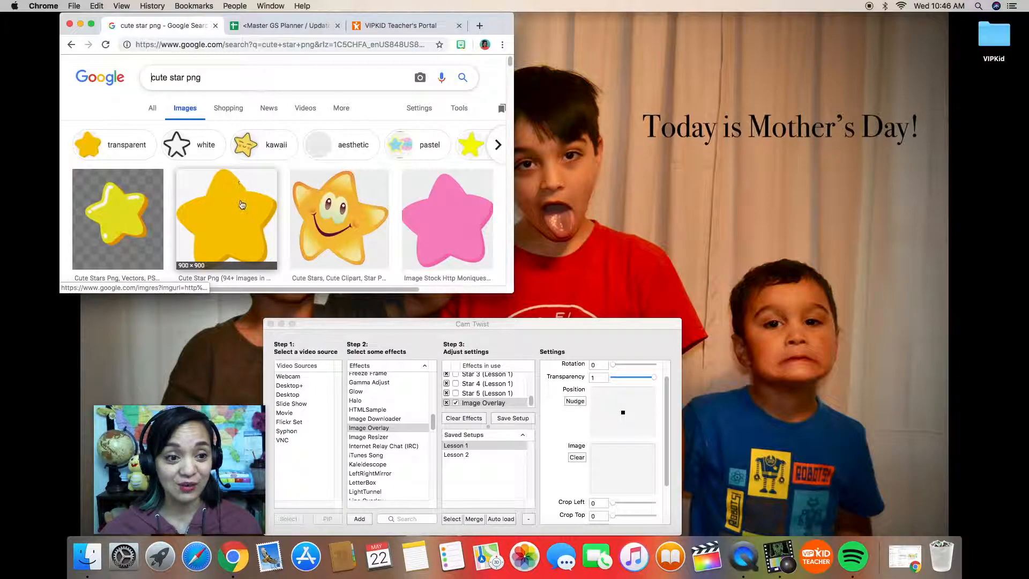
Step: Preview the plain 900 × 900 golden star from the image results, checking its background and the search wording
left_click(225, 203)
scroll(269, 207, "up", 3)
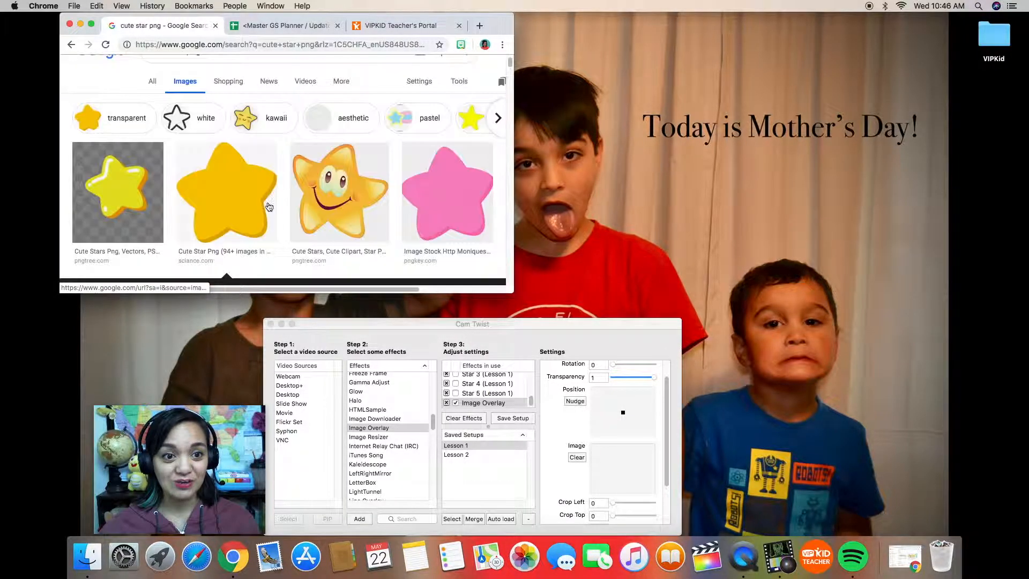
scroll(268, 204, "down", 3)
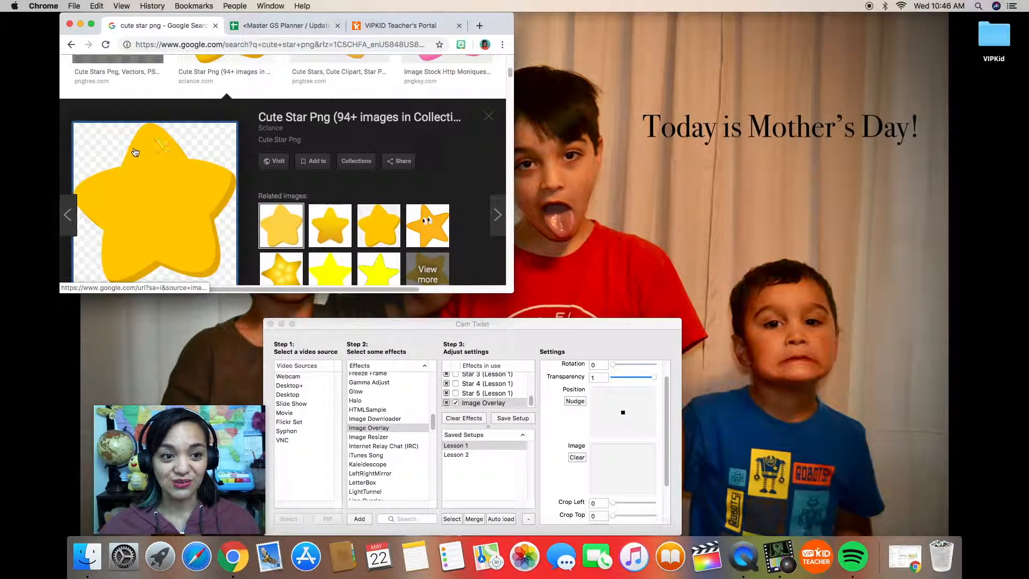
scroll(222, 225, "up", 3)
scroll(222, 226, "up", 2)
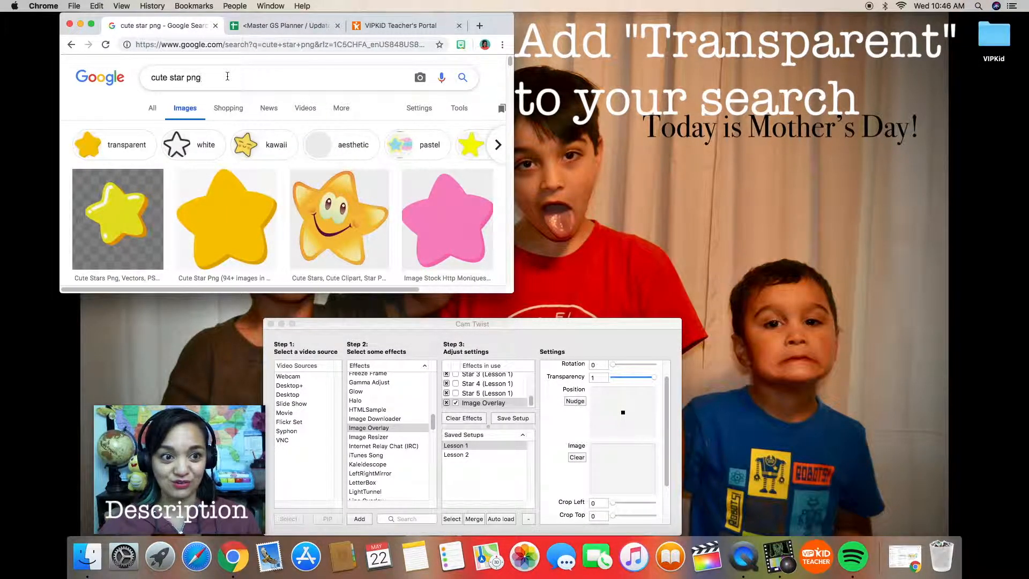
scroll(239, 192, "down", 2)
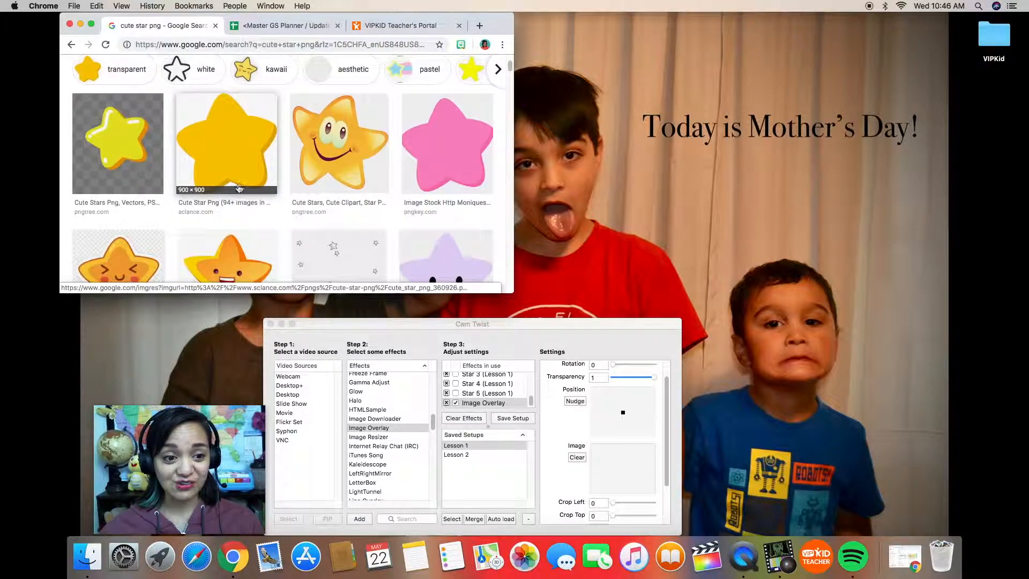
Step: Open the plain 900 × 900 golden star result and place it as the image of the new Image Overlay in CamTwist
left_click(235, 167)
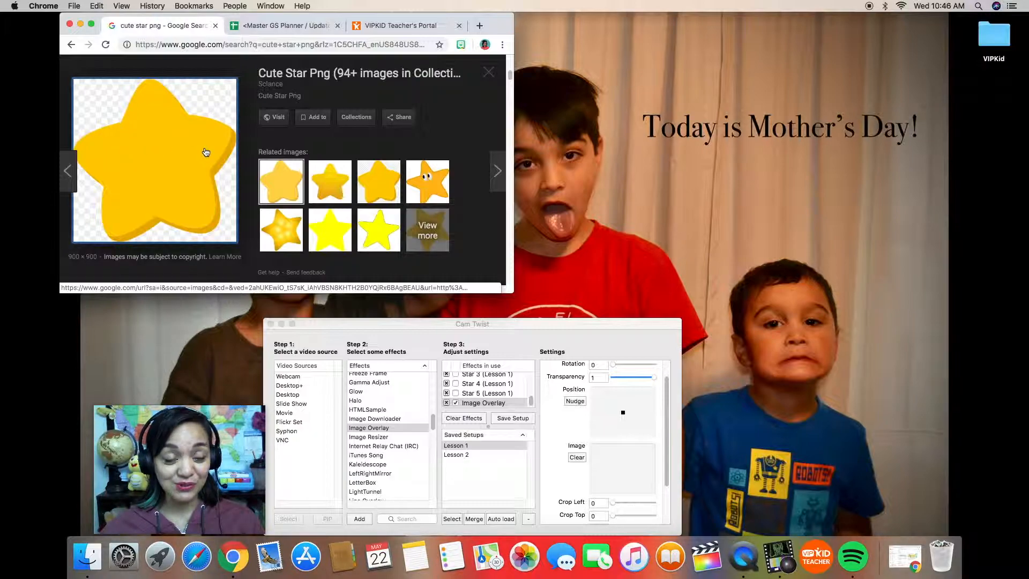
scroll(205, 152, "up", 5)
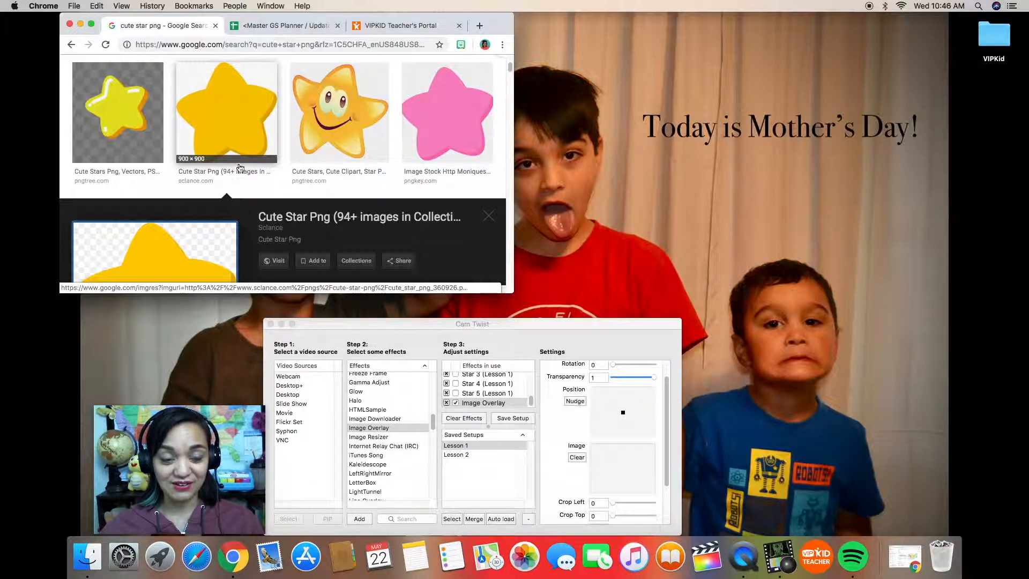
scroll(230, 166, "down", 3)
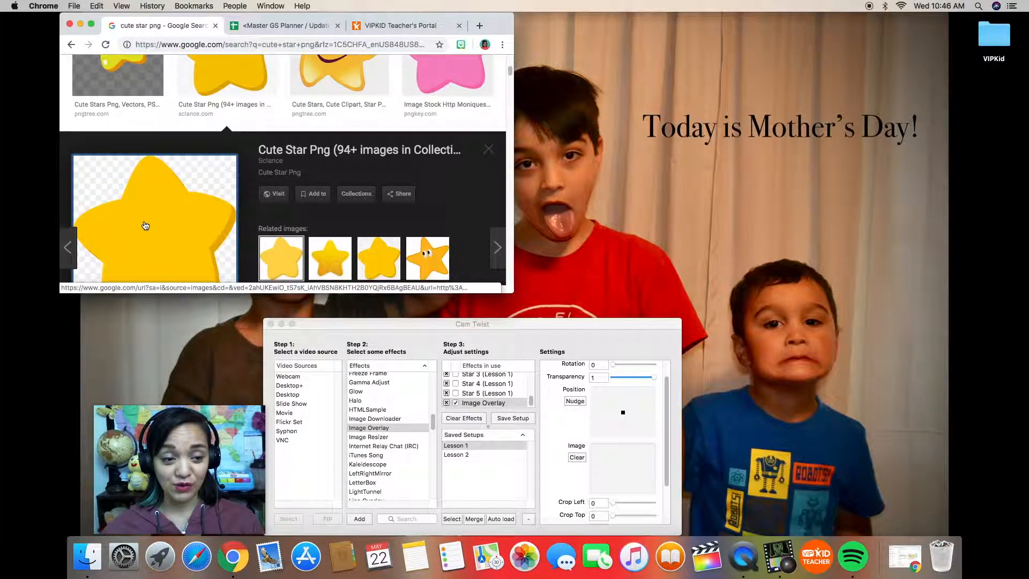
scroll(145, 223, "down", 2)
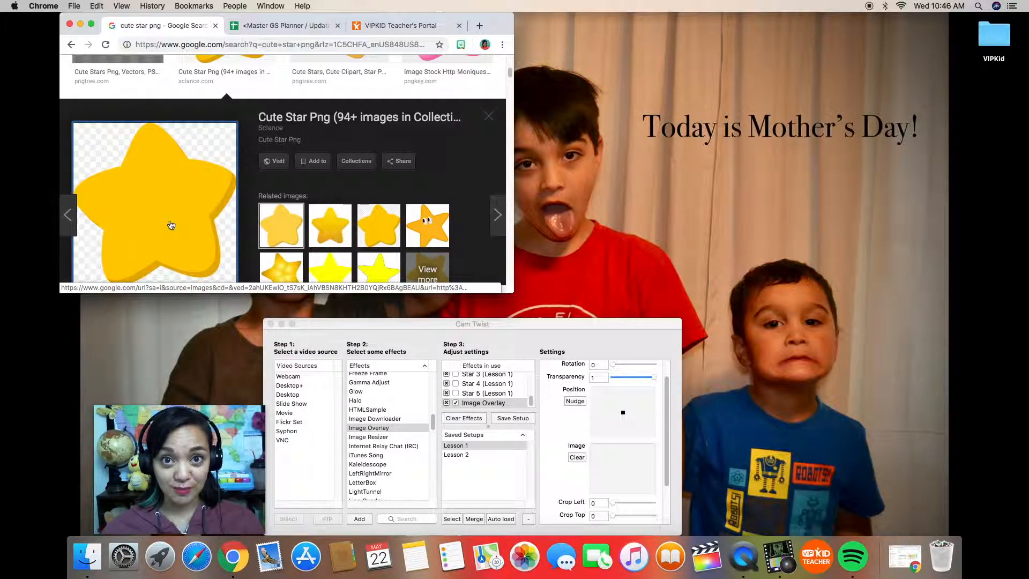
left_click_drag(168, 223, 626, 468)
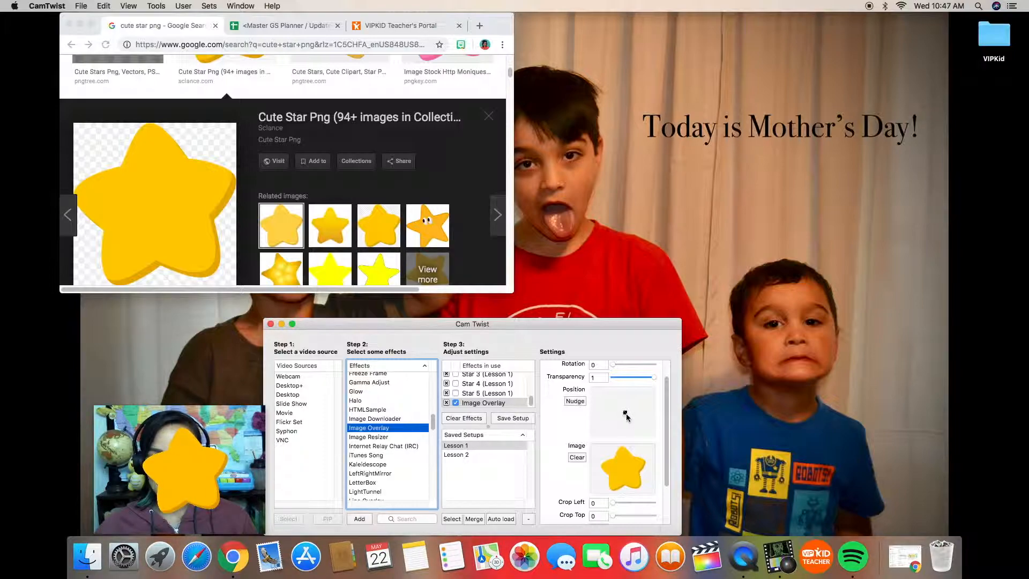
Step: Move the star overlay to the upper right of the webcam picture and reduce its scale to about 0.40
scroll(669, 421, "up", 1)
scroll(669, 422, "up", 2)
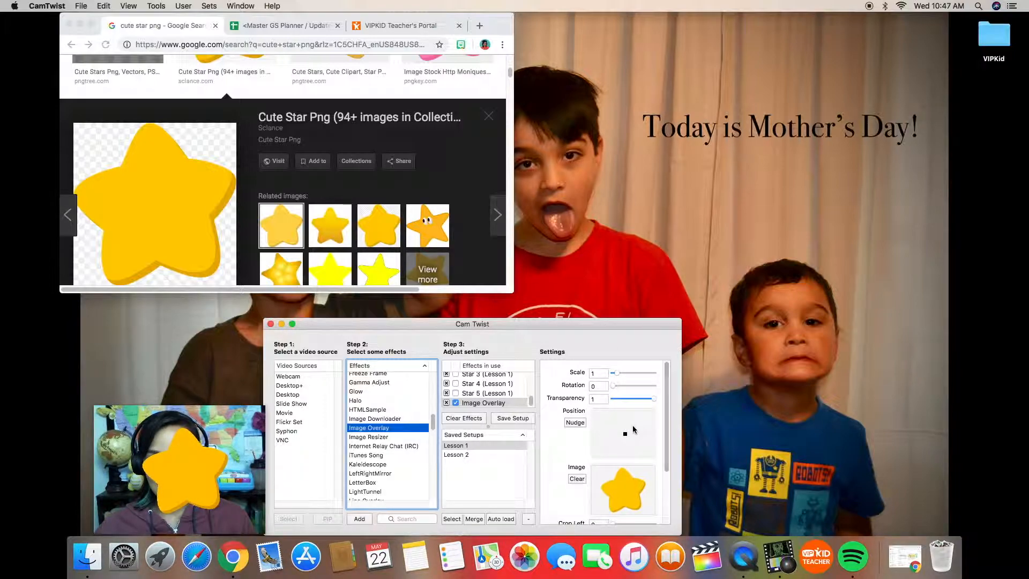
left_click_drag(630, 432, 644, 427)
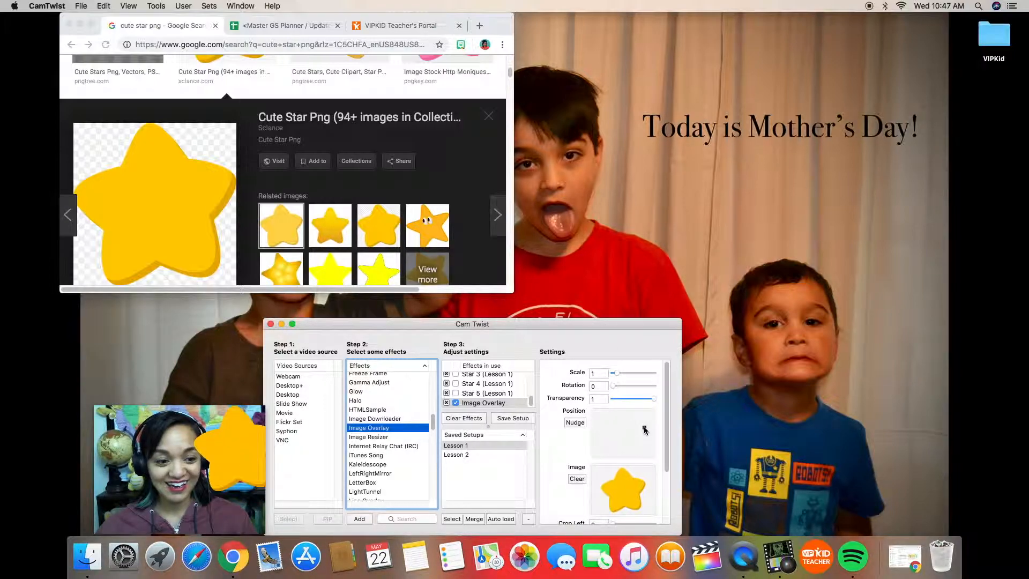
left_click_drag(620, 375, 617, 375)
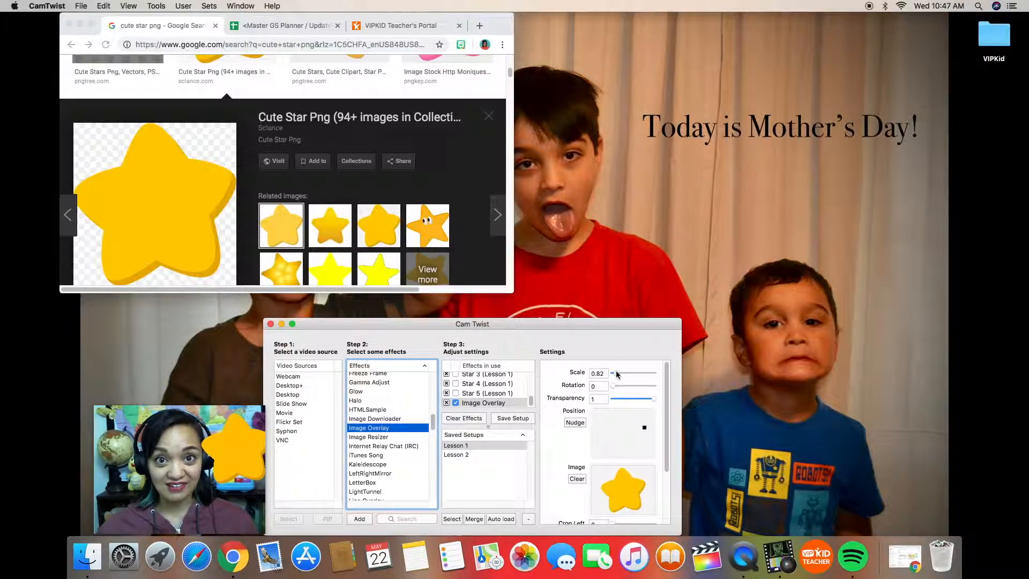
left_click_drag(617, 375, 615, 375)
left_click_drag(645, 430, 645, 428)
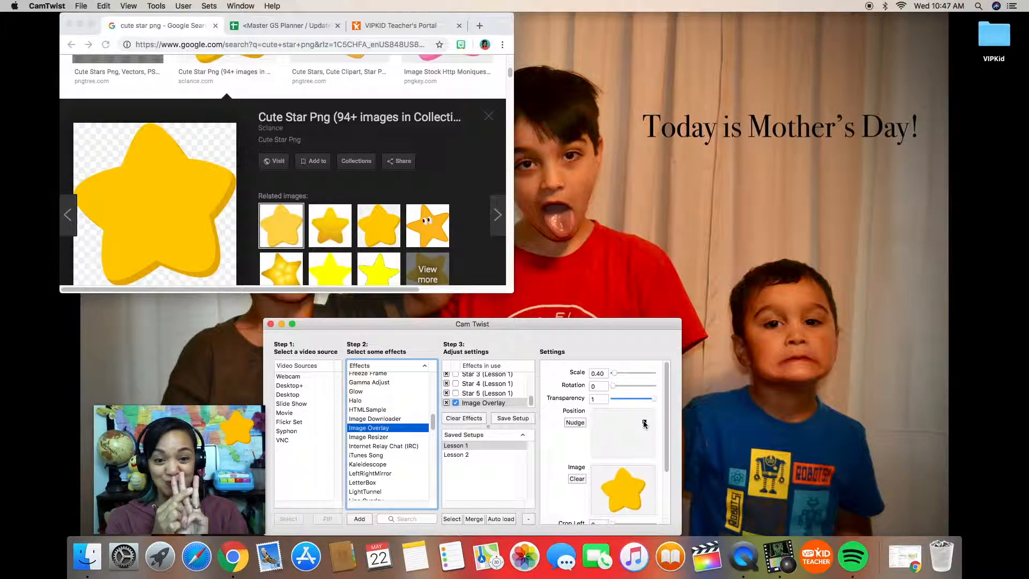
Step: Look through the effects in use and view the settings of Text Name (Lesson 1)
scroll(485, 385, "up", 1)
scroll(484, 385, "up", 3)
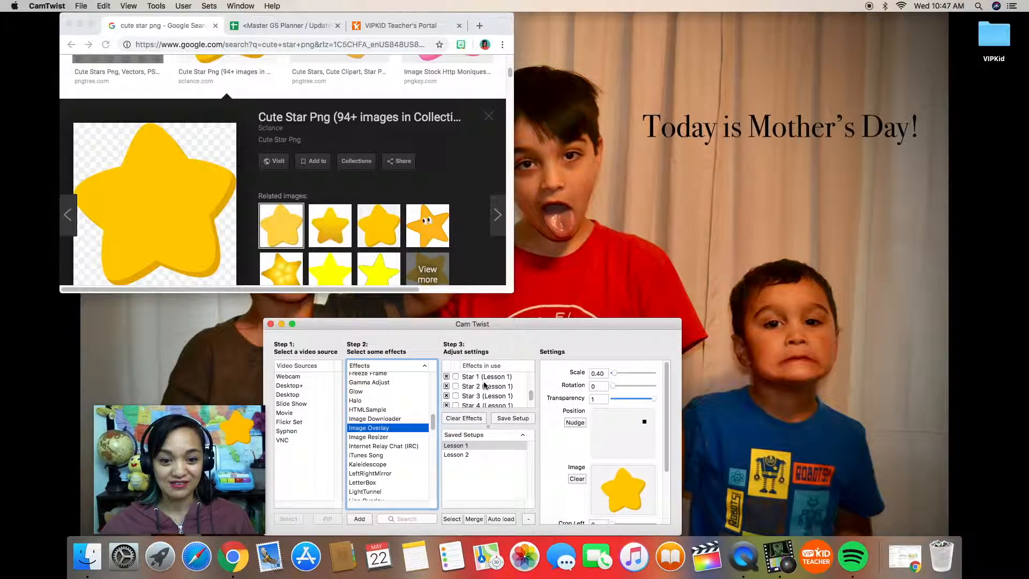
scroll(485, 385, "up", 3)
left_click(456, 387)
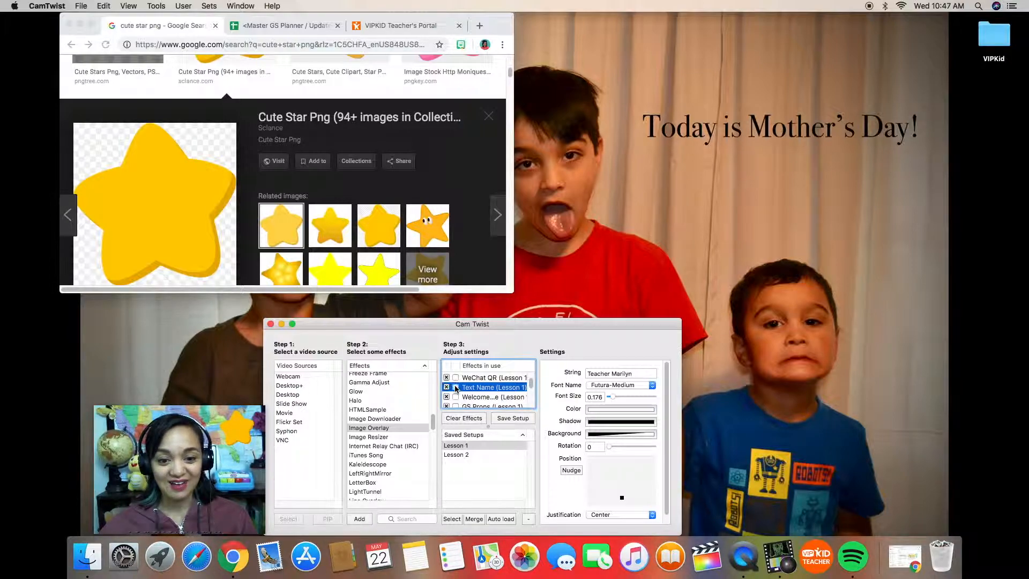
scroll(482, 395, "down", 5)
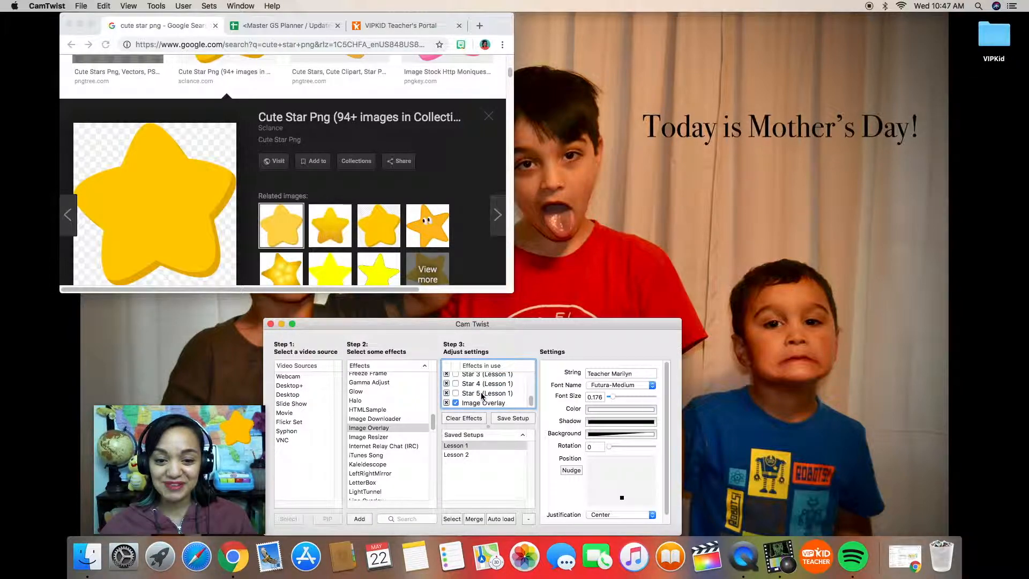
Step: Rename the new Image Overlay effect as "Star 6"
left_click(498, 403)
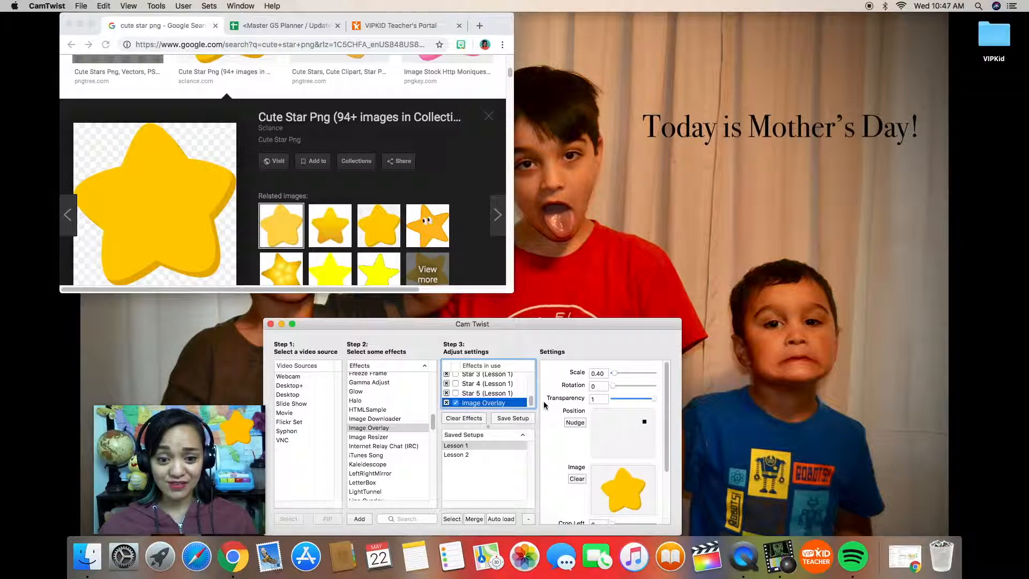
left_click(502, 405)
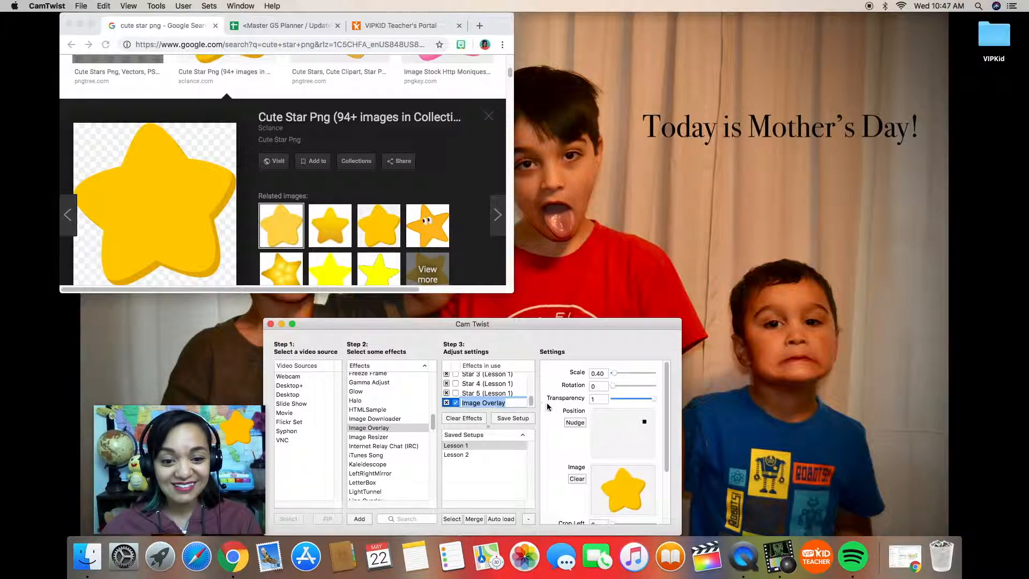
type("Star")
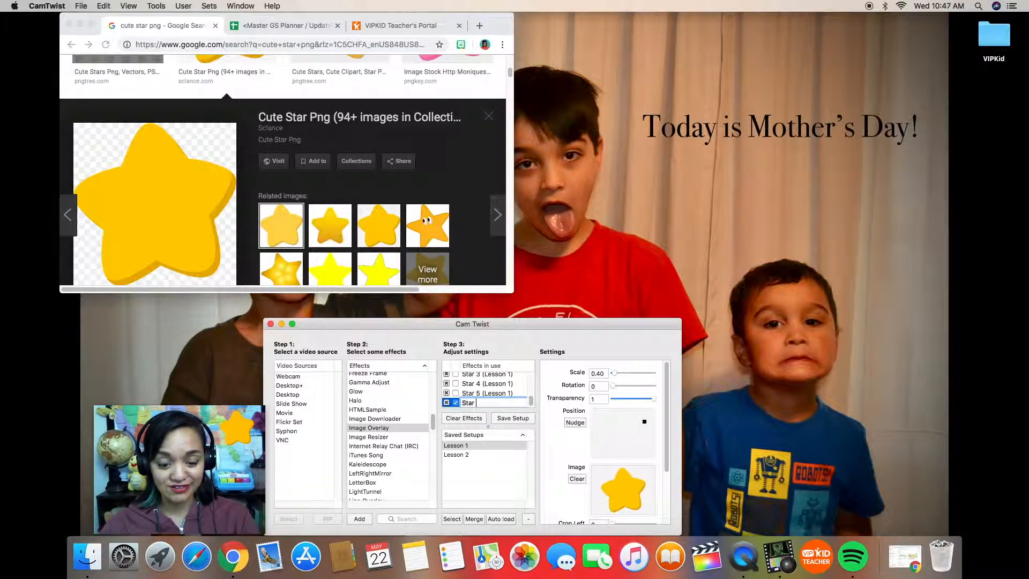
key("Return")
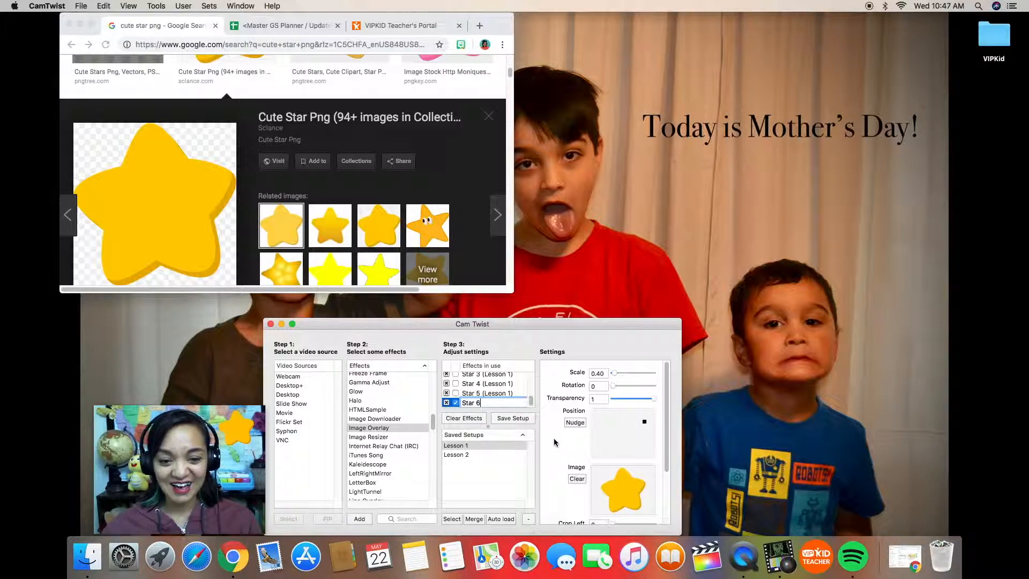
left_click(514, 394)
left_click(513, 403)
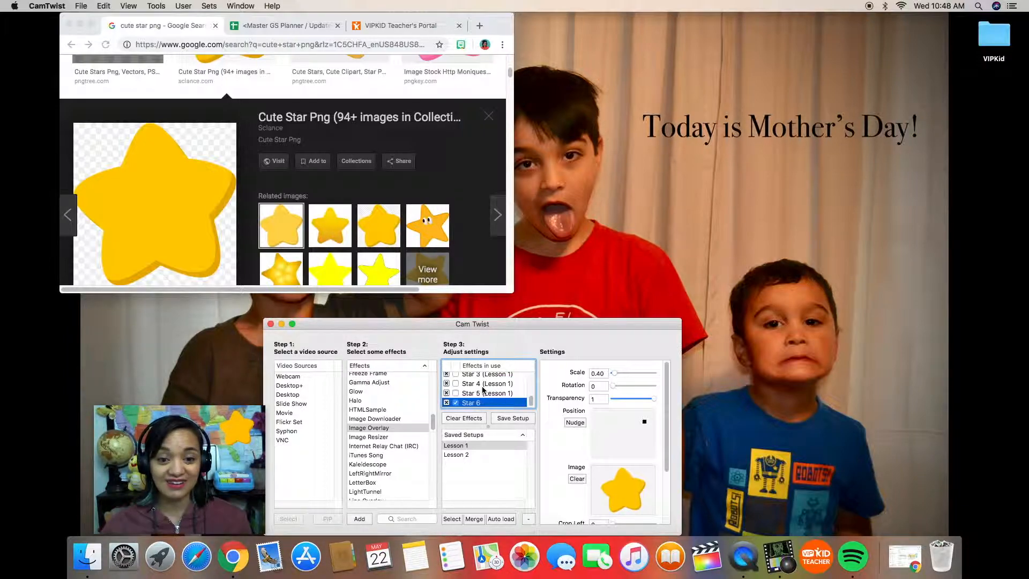
Step: Hide Star 6 and enable Star 1 and Star 2 of Lesson 1 on the webcam picture
scroll(485, 389, "up", 3)
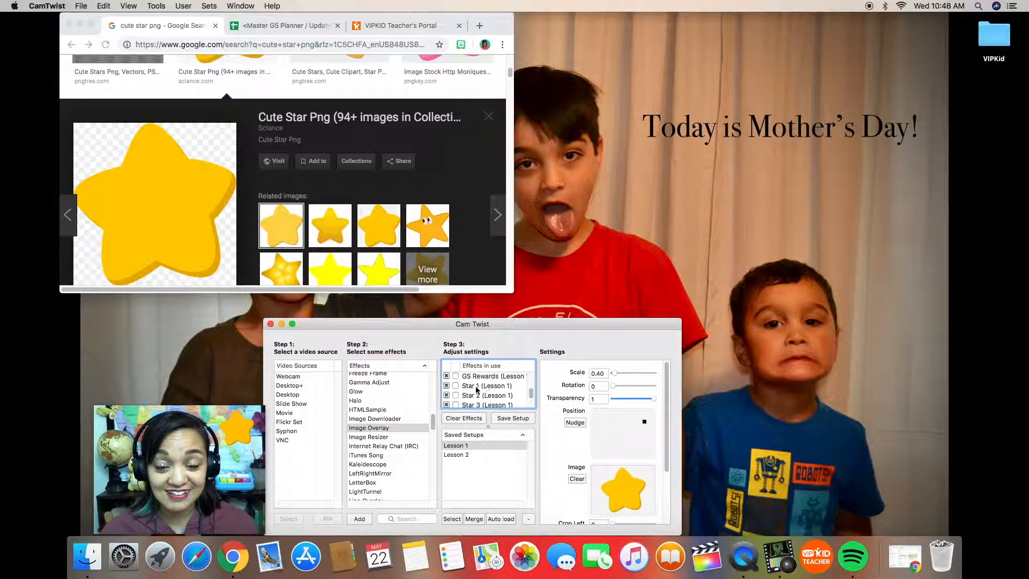
scroll(455, 394, "down", 3)
left_click(457, 403)
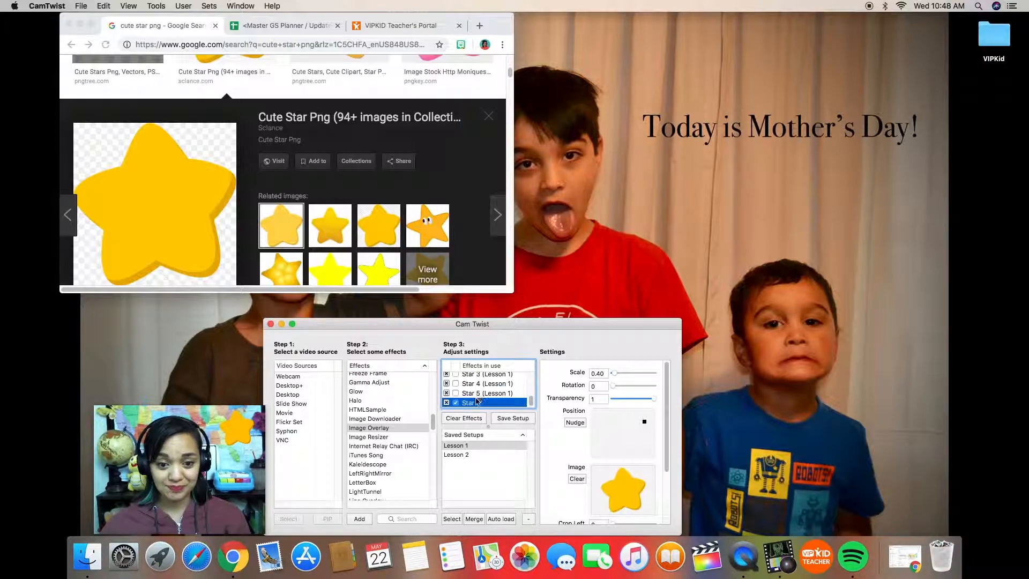
scroll(466, 399, "up", 3)
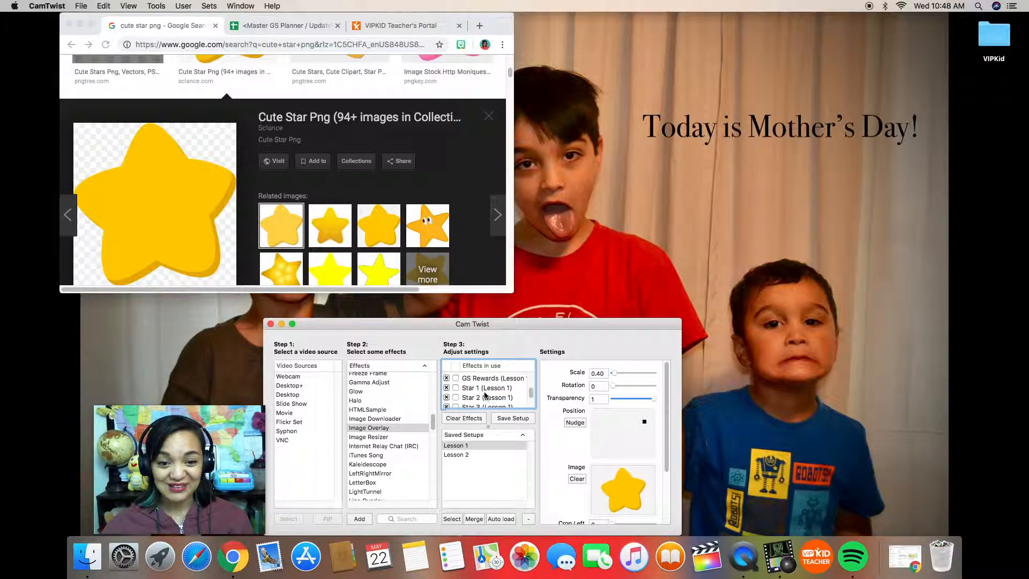
left_click(456, 387)
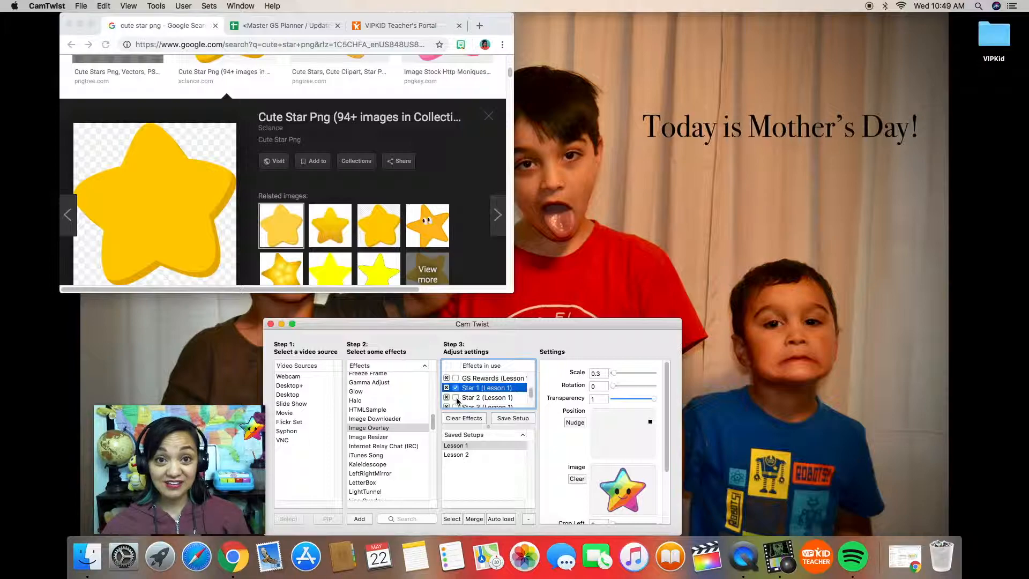
left_click(456, 397)
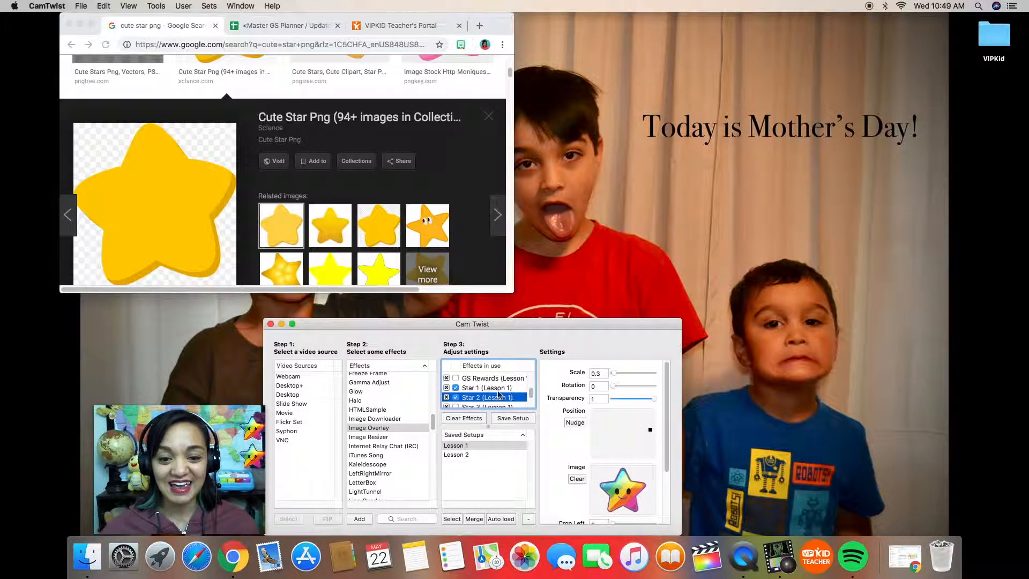
Step: Set the scale of Star 5 (Lesson 1) to about 0.65
scroll(494, 397, "down", 1)
mouse_move(615, 372)
left_mouse_down()
mouse_move(645, 373)
mouse_move(616, 373)
left_mouse_up()
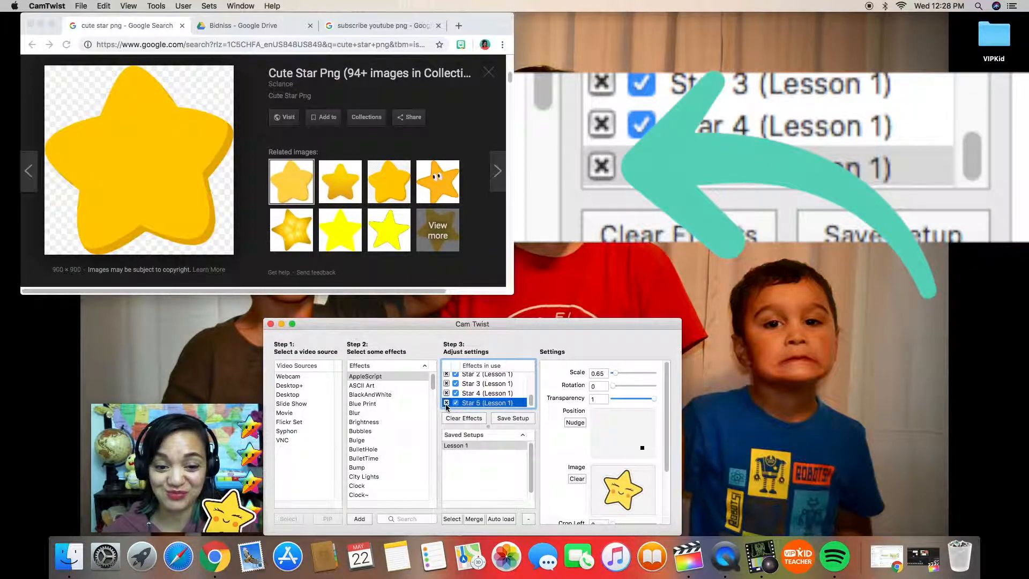
Step: Hide Star 5 (Lesson 1) and show it again on the webcam picture, twice in a row
left_click(456, 403)
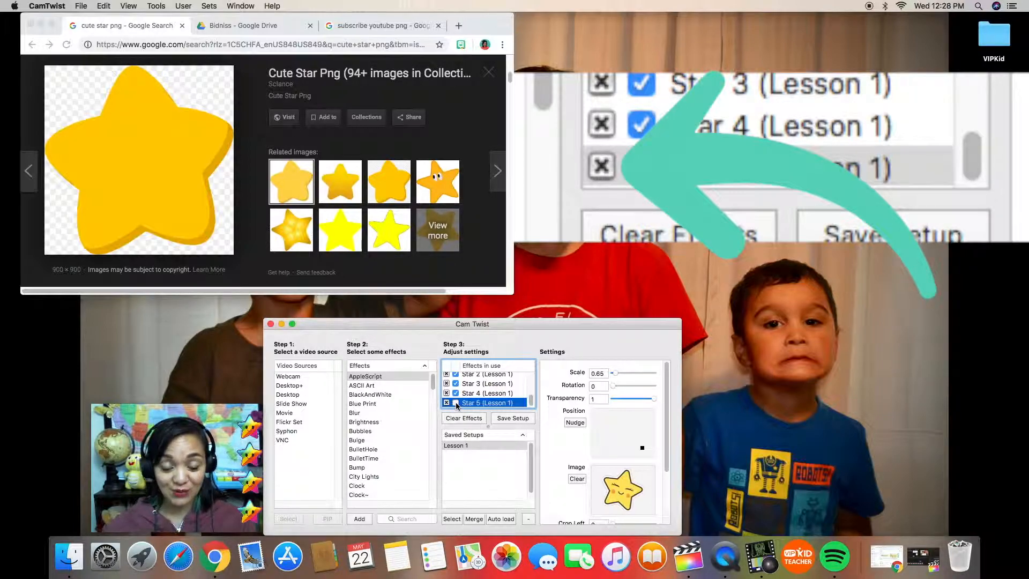
left_click(456, 403)
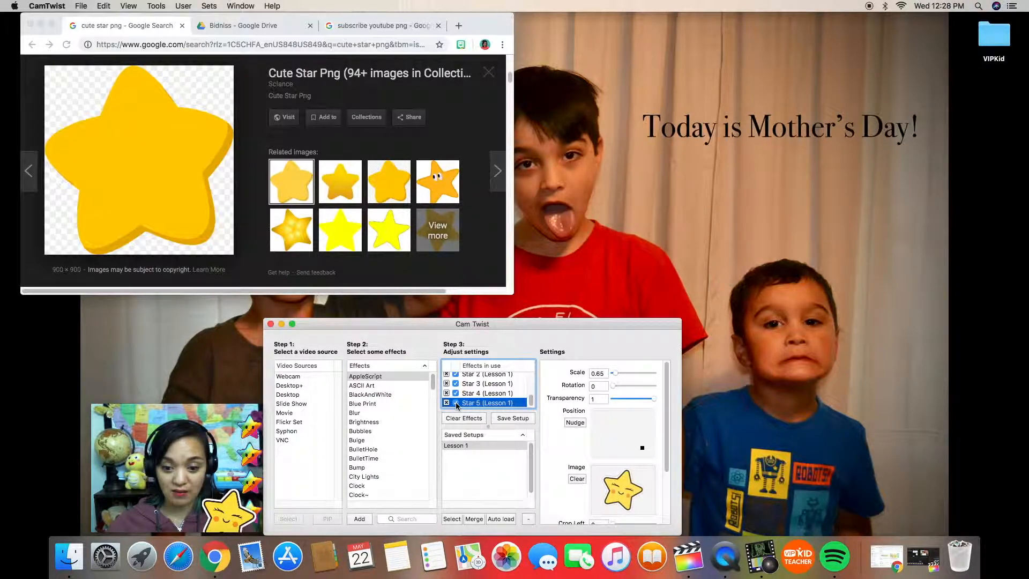
left_click(456, 403)
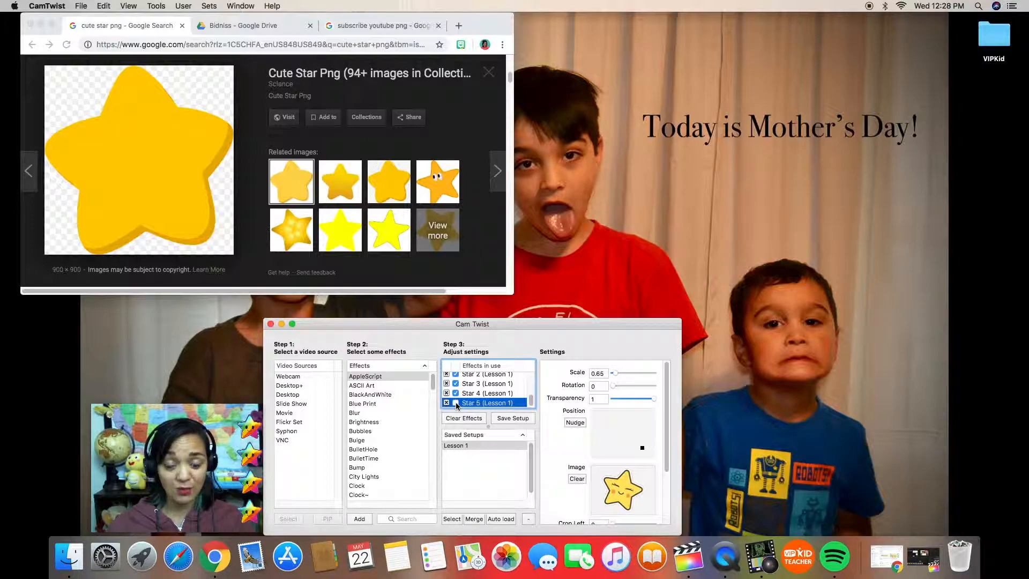
left_click(455, 404)
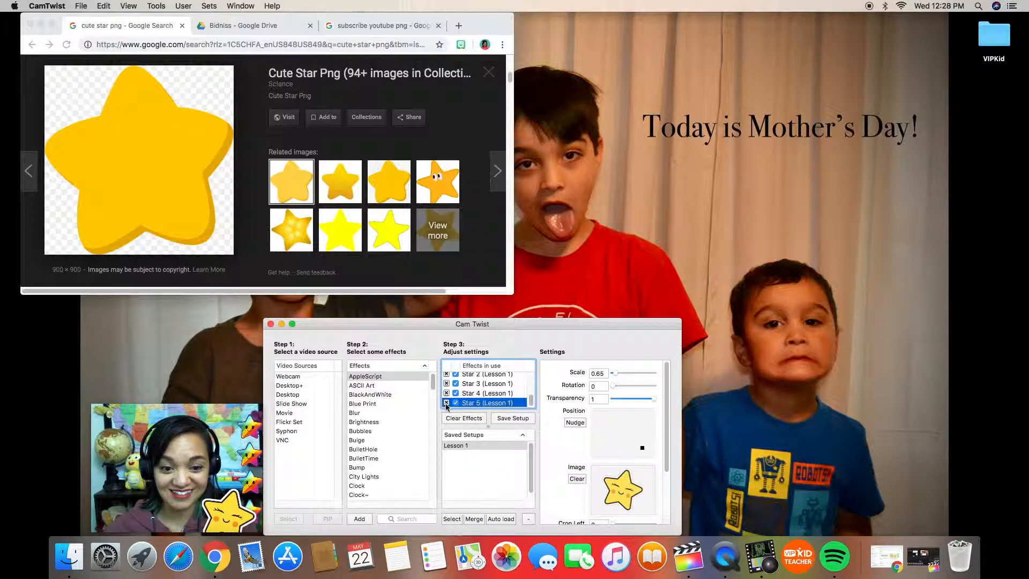
Step: Remove Star 5 (Lesson 1) from the effects in use and look over the remaining effects
left_click(447, 403)
scroll(478, 404, "up", 5)
scroll(478, 404, "down", 5)
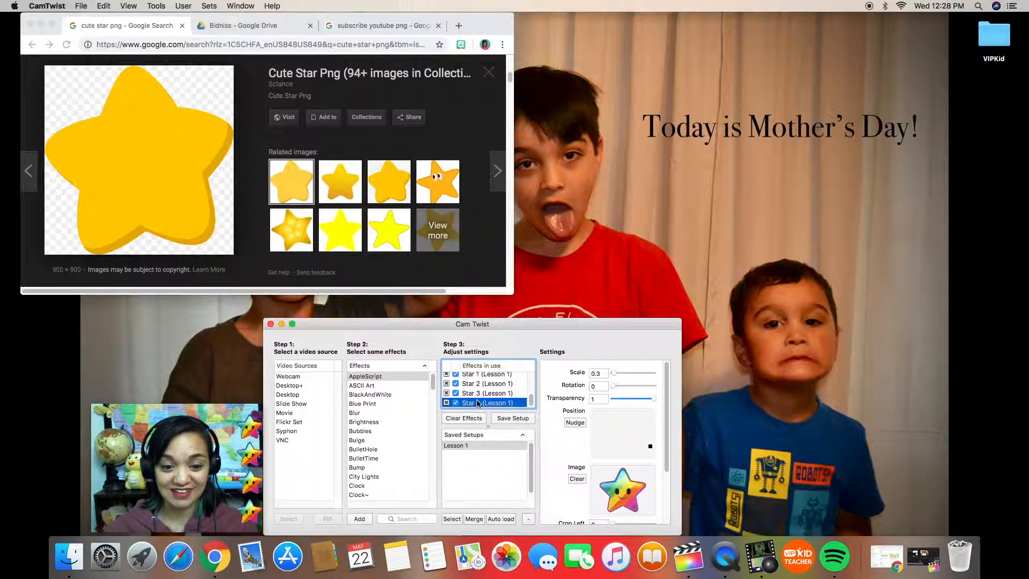
scroll(480, 401, "up", 5)
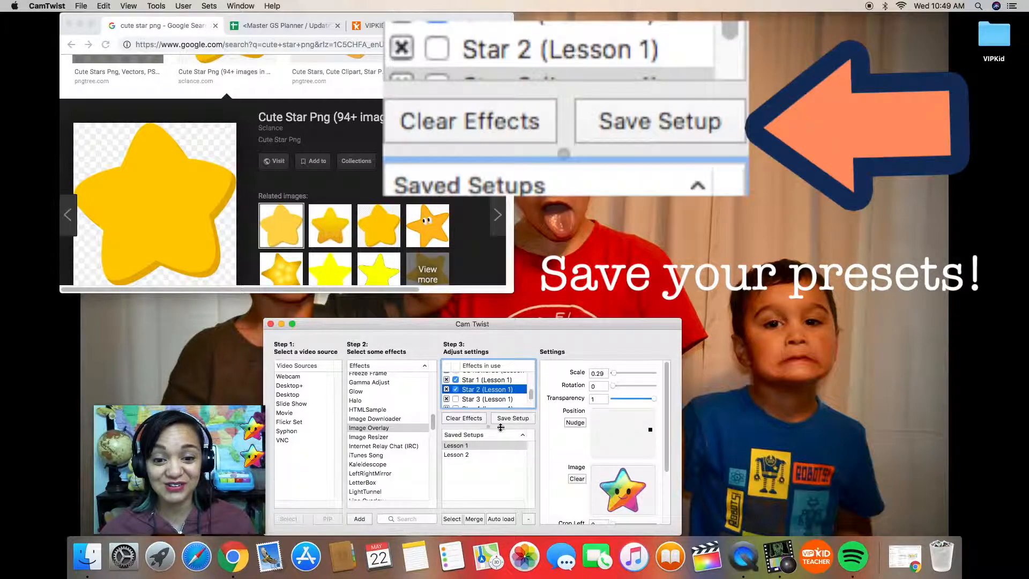
Step: Enable Star 3, Star 4 and Star 5 of Lesson 1 on the webcam picture
scroll(489, 387, "down", 2)
scroll(489, 397, "up", 3)
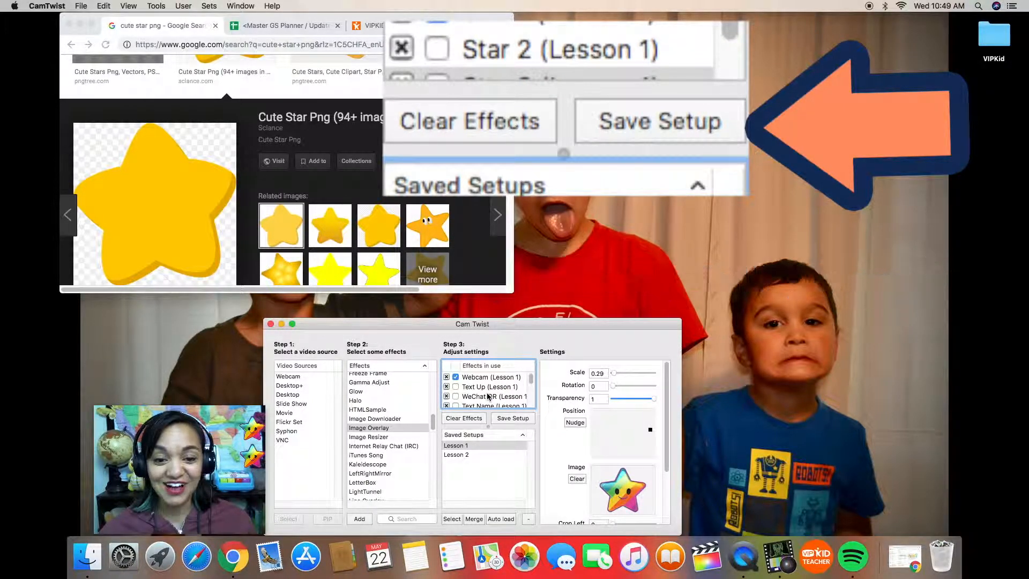
scroll(488, 397, "down", 2)
left_click(455, 394)
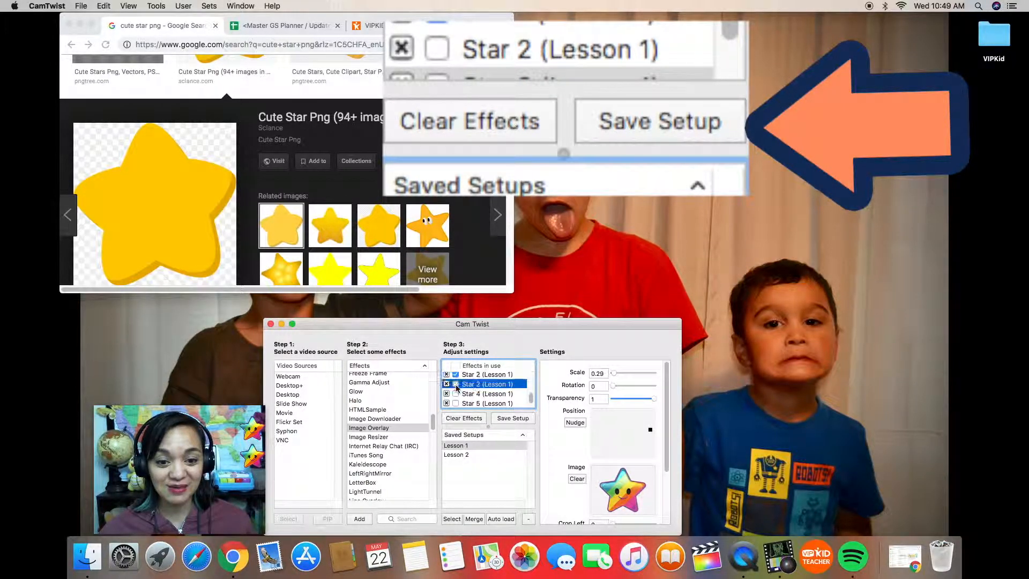
left_click(455, 403)
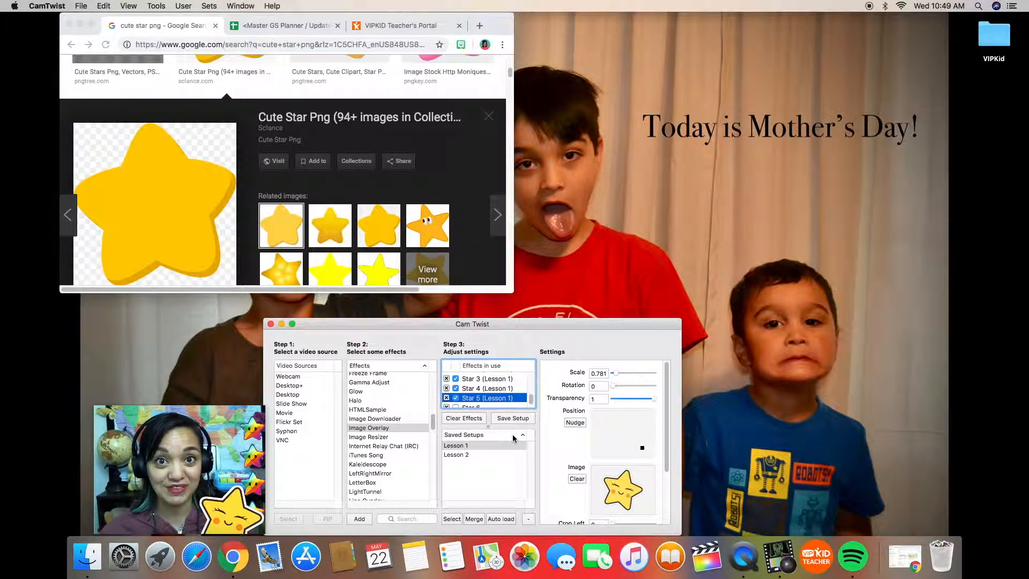
Step: Save the current effects as a setup named "Lesson 2" with the video source included
left_click(518, 419)
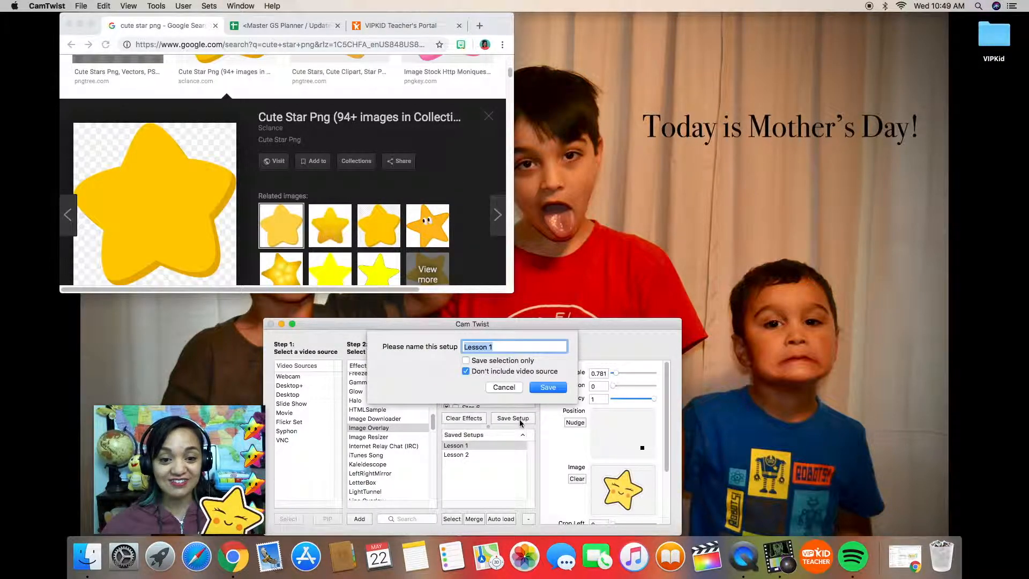
left_click(504, 345)
key("BackSpace")
type("2")
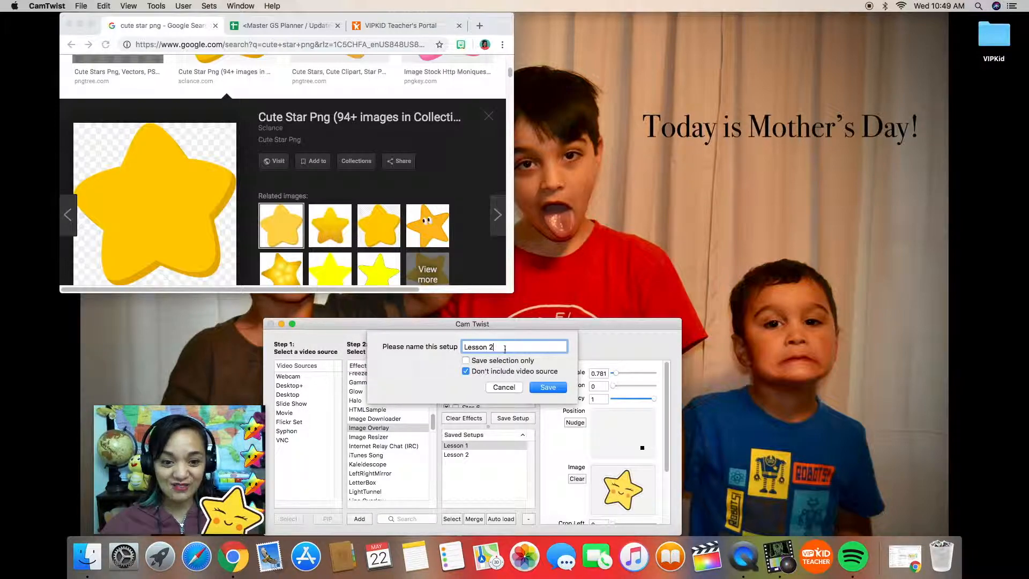
left_click(467, 371)
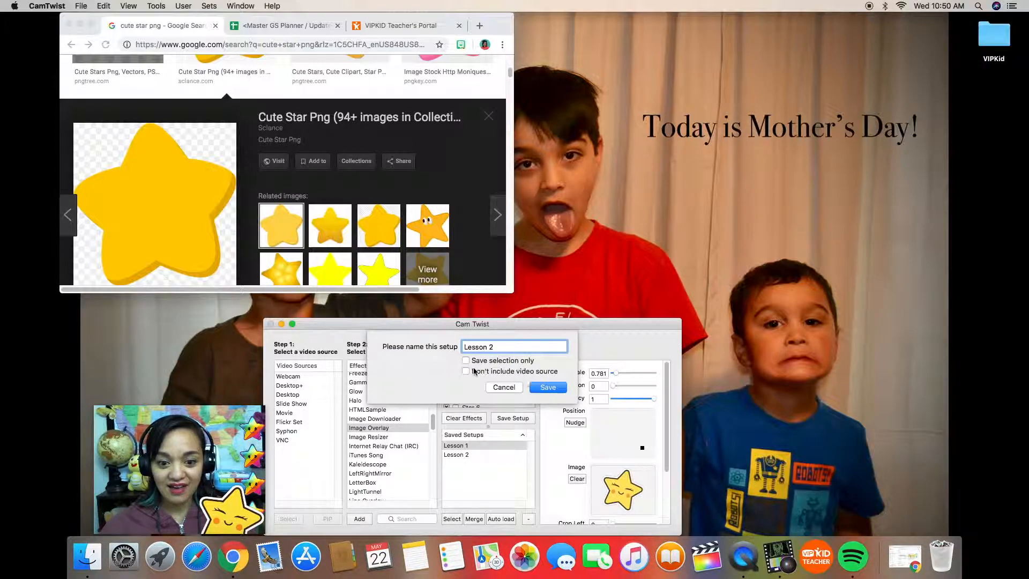
left_click(551, 388)
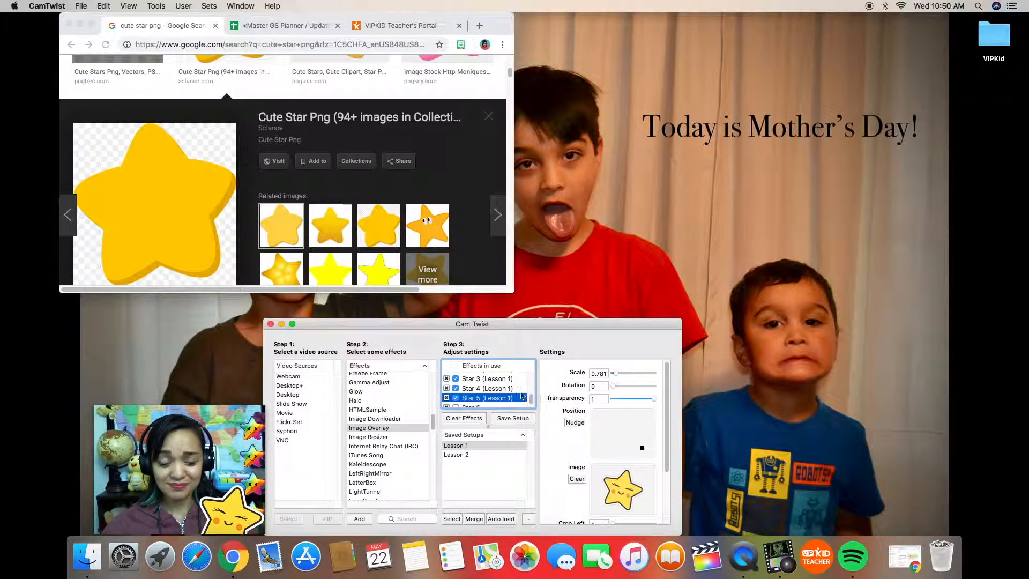